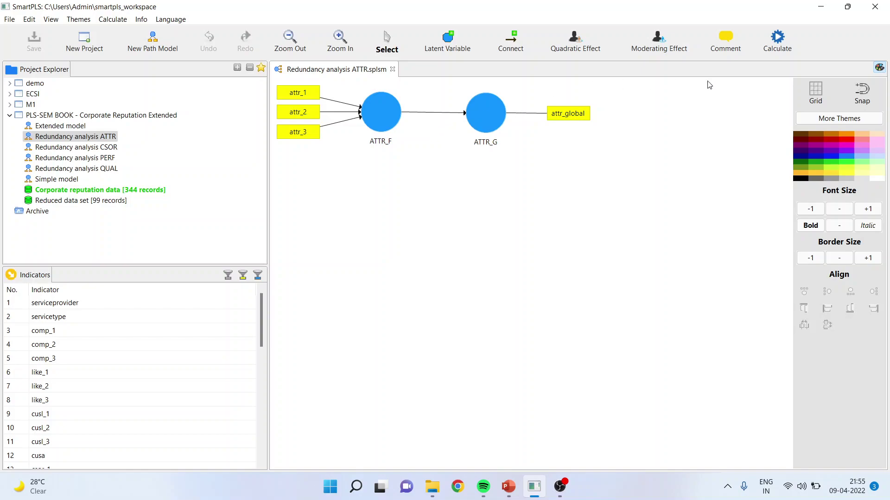
- Open the list of calculations for the ATTR redundancy model
{"action": "left_click", "coordinate": [782, 44]}
- Bootstrap the ATTR model with 1000 subsamples and complete bootstrapping
{"action": "left_click", "coordinate": [772, 60]}
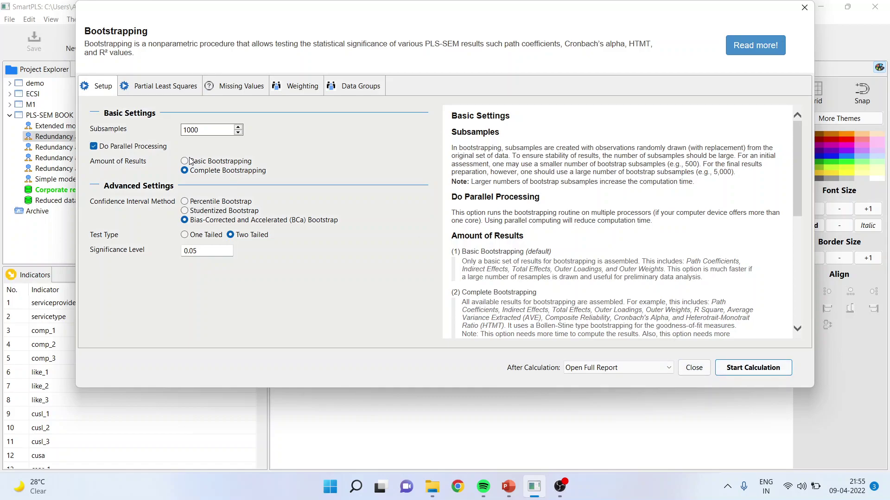
{"action": "left_click", "coordinate": [744, 370]}
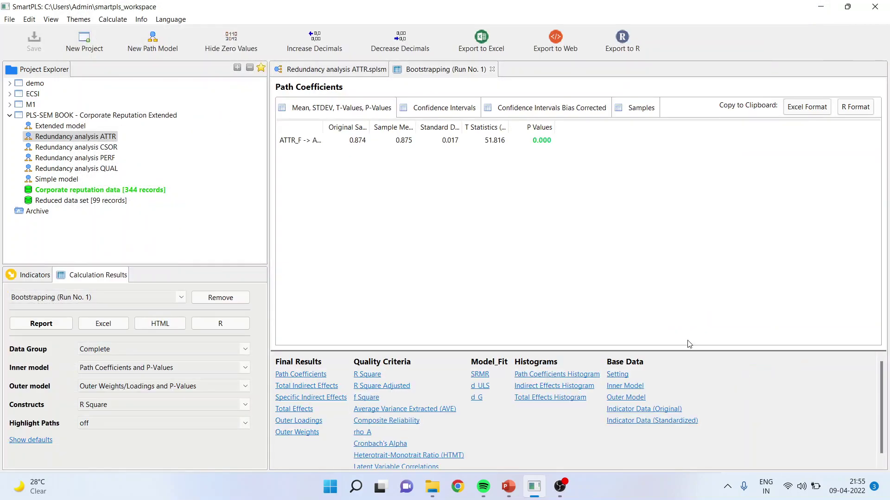
- Make the ATTR_F -> ATTR_G path label readable (0.874), then return to the ATTR diagram
{"action": "left_click_drag", "start_coordinate": [323, 123], "coordinate": [383, 122]}
{"action": "left_click", "coordinate": [427, 147]}
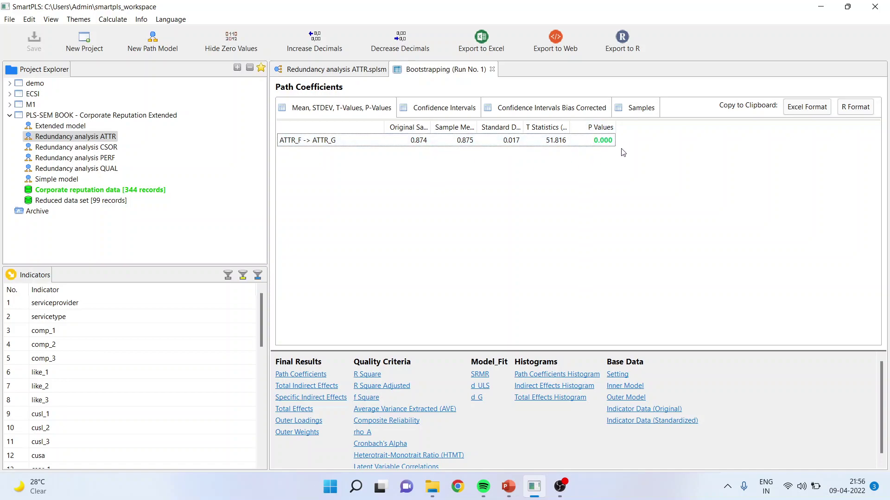
{"action": "left_click", "coordinate": [334, 73]}
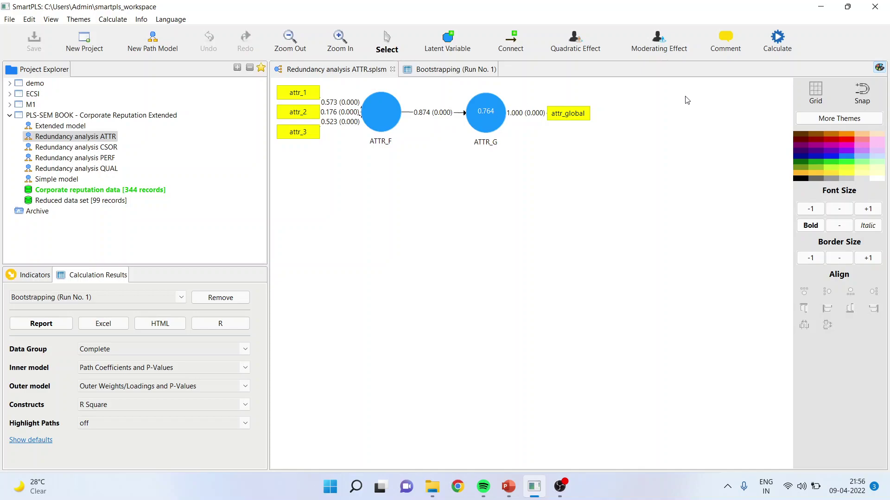
- Run the PLS algorithm on ATTR and view outer VIFs: attr_1 1.275, attr_2 1.129, attr_3 1.264
{"action": "left_click", "coordinate": [772, 42]}
{"action": "left_click", "coordinate": [771, 49]}
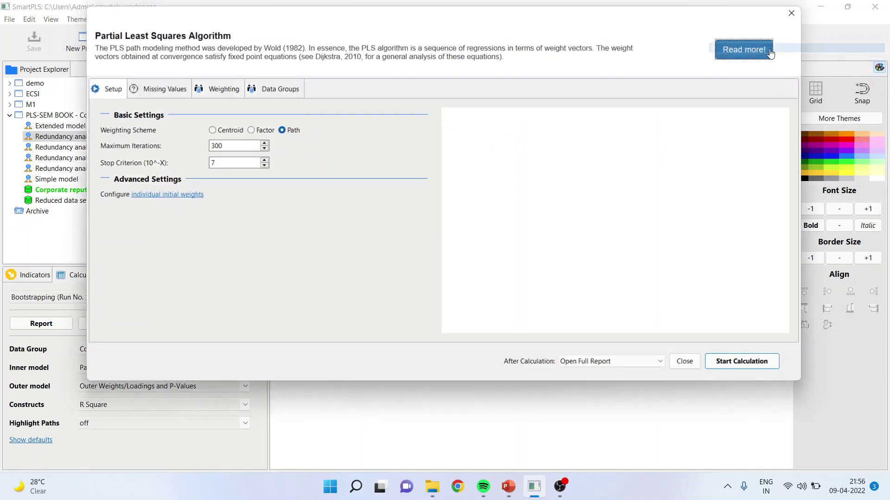
{"action": "left_click", "coordinate": [739, 368]}
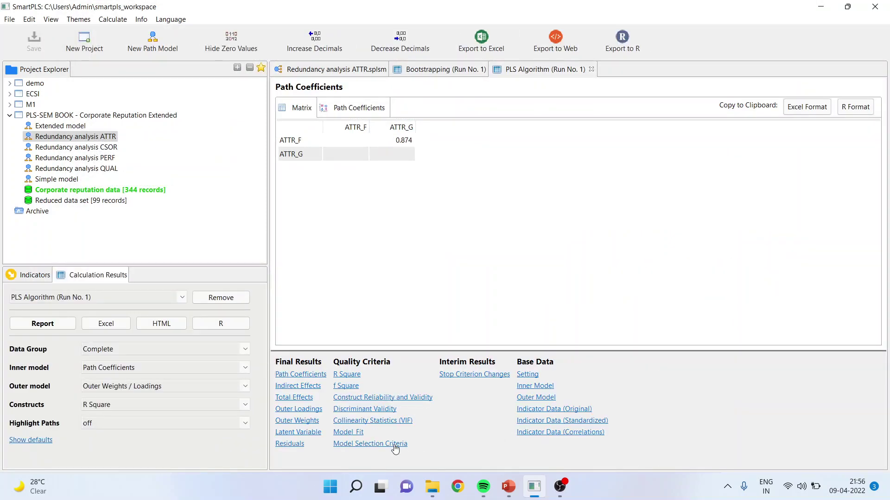
{"action": "left_click", "coordinate": [380, 423]}
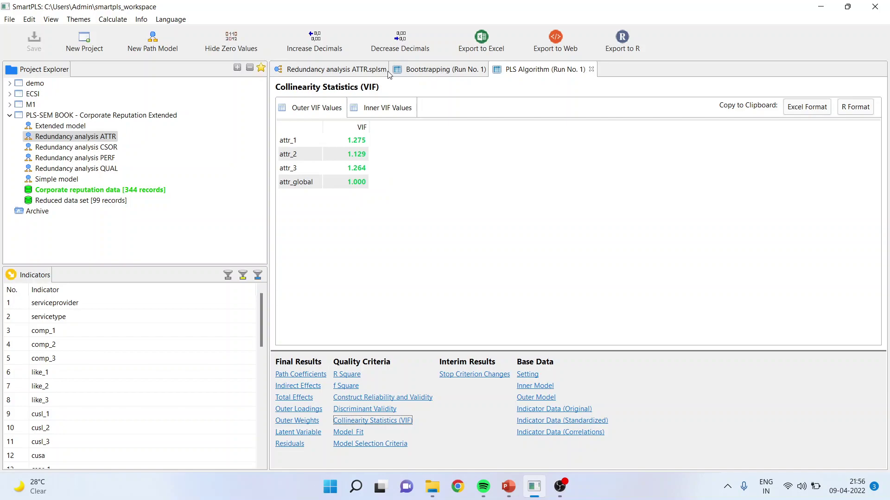
- Check the bootstrapped attr_1–attr_3 outer weights, then bring up PowerPoint's collinearity slide 274
{"action": "left_click", "coordinate": [357, 73]}
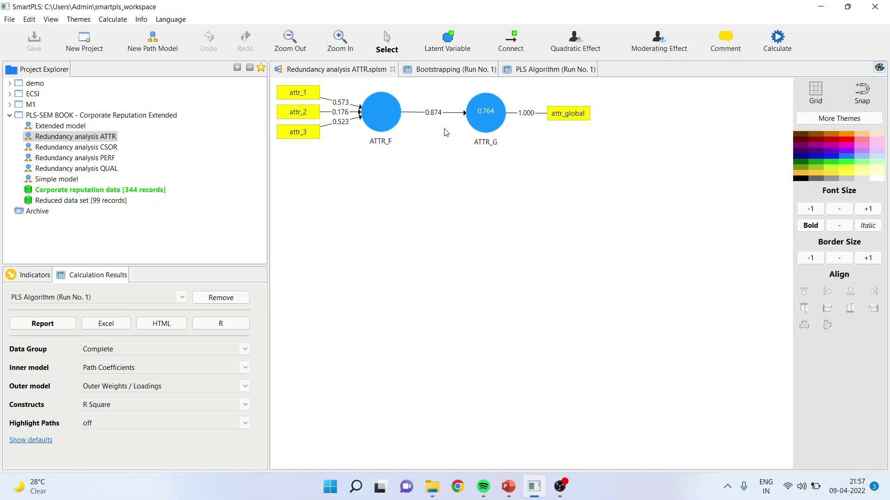
{"action": "left_click", "coordinate": [462, 70]}
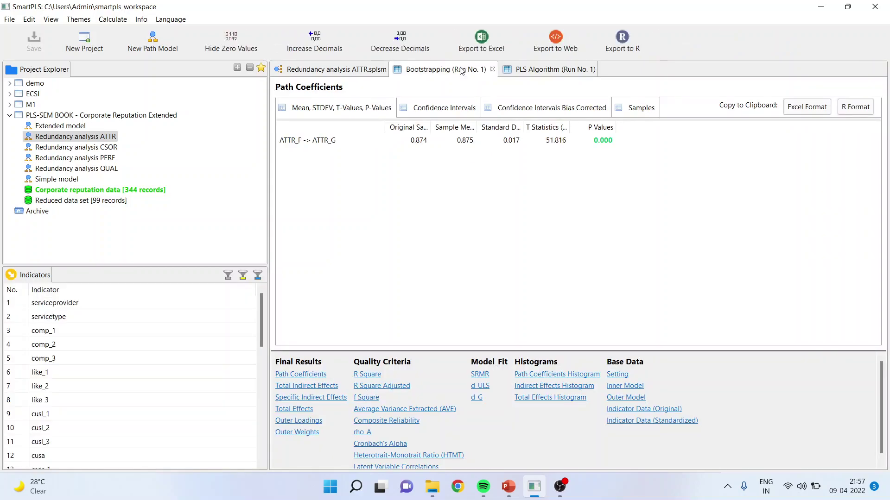
{"action": "left_click", "coordinate": [312, 435]}
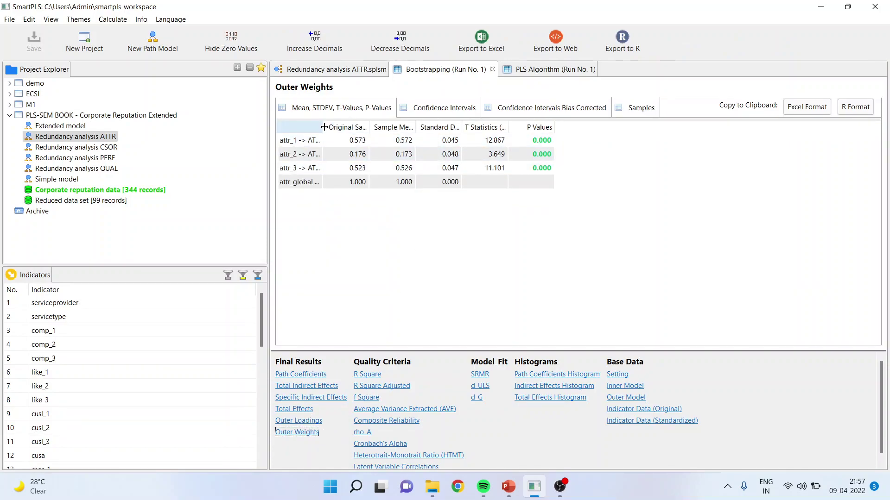
{"action": "left_click_drag", "start_coordinate": [324, 127], "coordinate": [393, 127]}
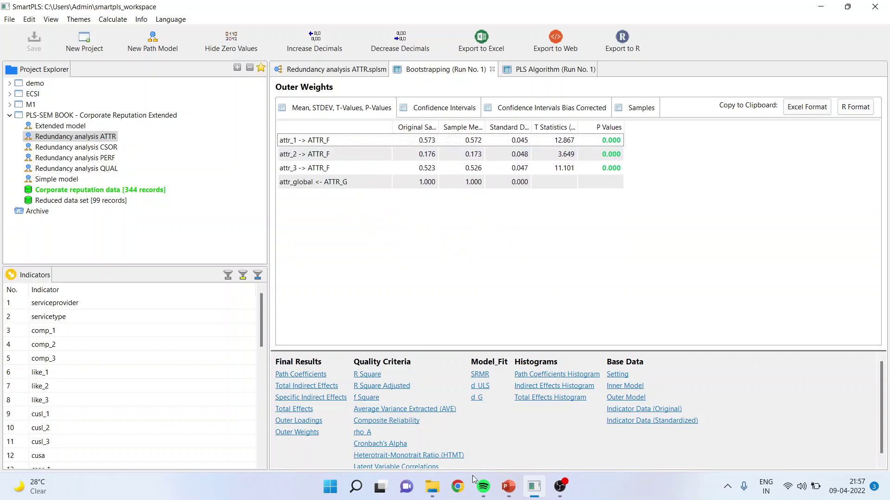
{"action": "mouse_move", "coordinate": [508, 487]}
{"action": "left_click", "coordinate": [492, 453]}
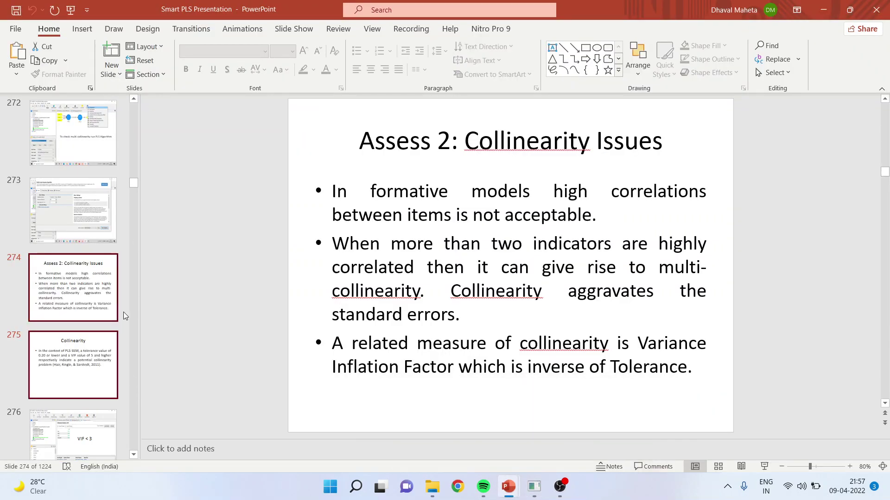
- Present smartpls1's convergent-validity decision-tree slide 59 full screen, then return to SmartPLS
{"action": "mouse_move", "coordinate": [509, 486]}
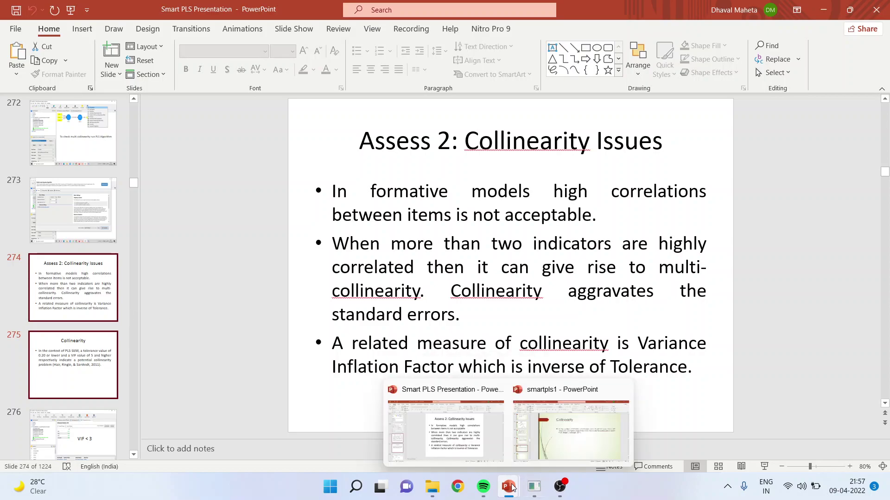
{"action": "left_click", "coordinate": [552, 452]}
{"action": "key", "text": "Up"}
{"action": "key", "text": "Up"}
{"action": "key", "text": "Up"}
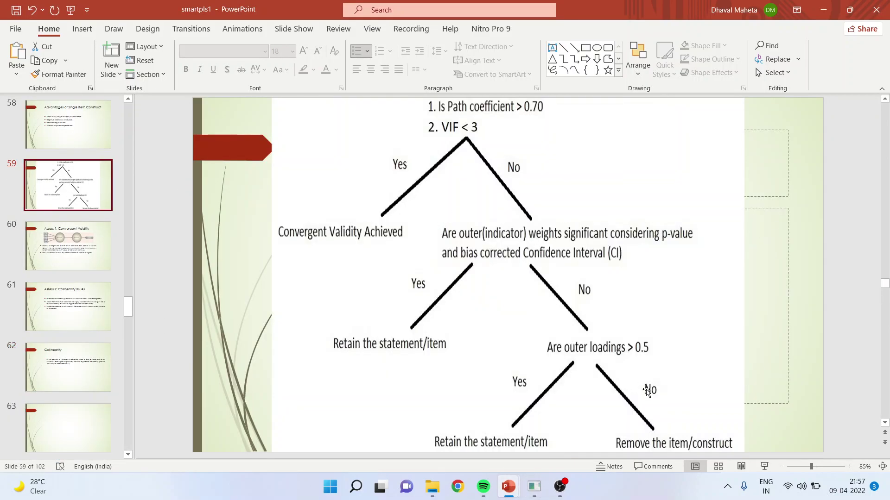
{"action": "left_click", "coordinate": [762, 467]}
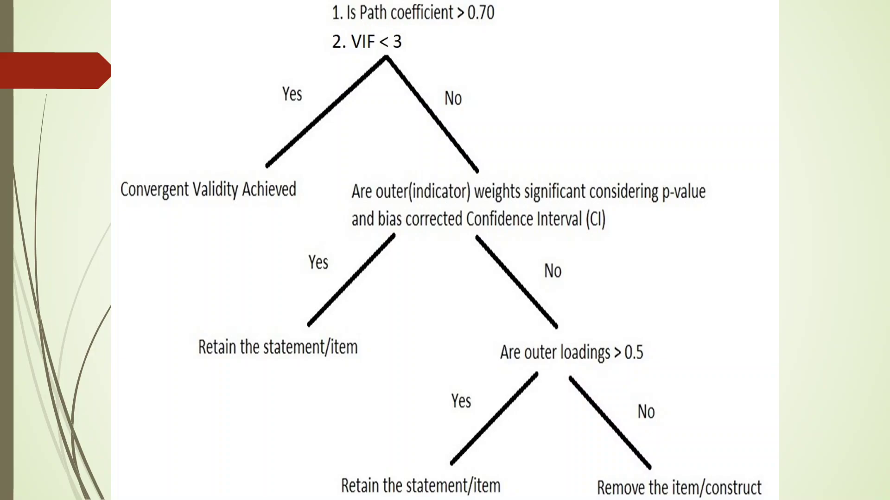
{"action": "key", "text": "Escape"}
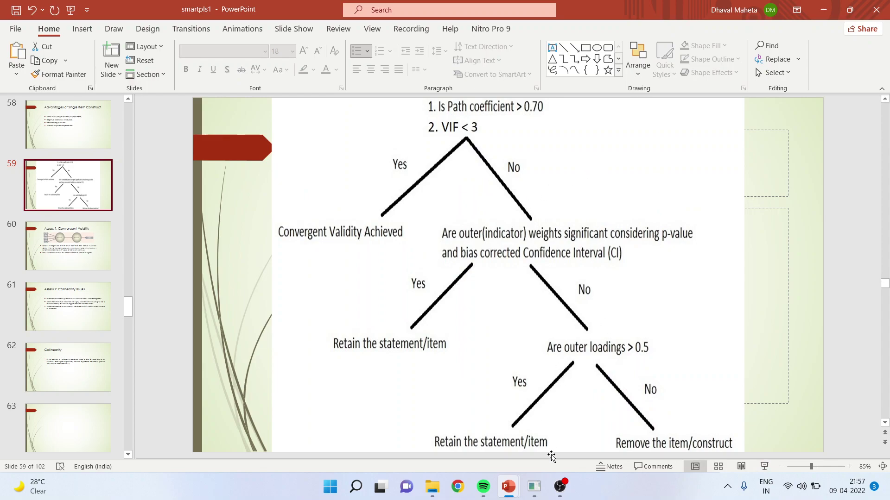
{"action": "left_click", "coordinate": [534, 486]}
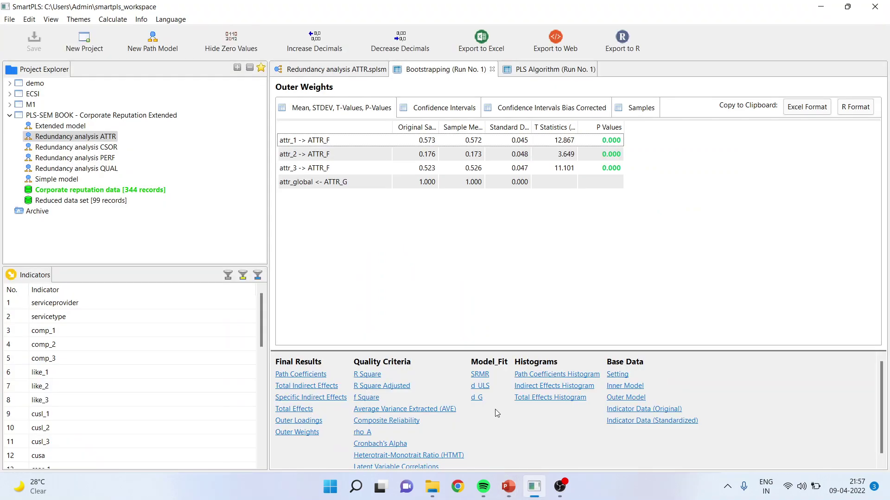
- Examine the attr_1–attr_3 outer weights and their bias-corrected confidence intervals
{"action": "left_click", "coordinate": [310, 433]}
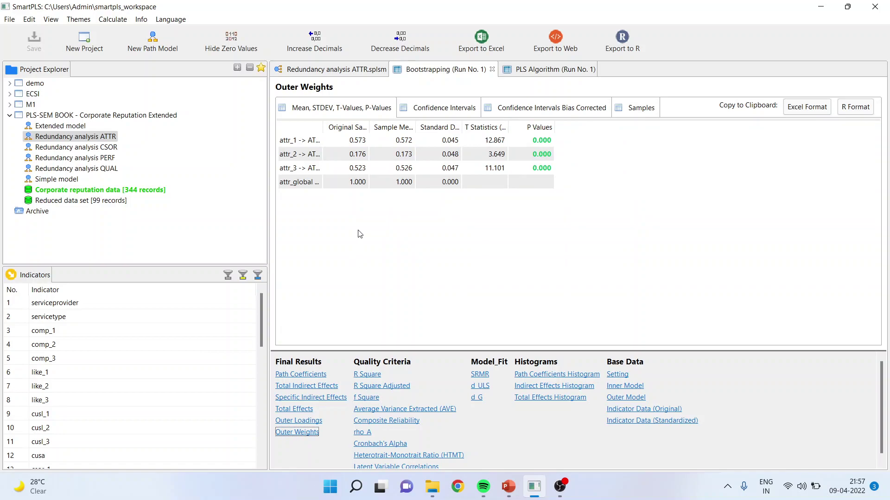
{"action": "left_click_drag", "start_coordinate": [325, 126], "coordinate": [388, 126]}
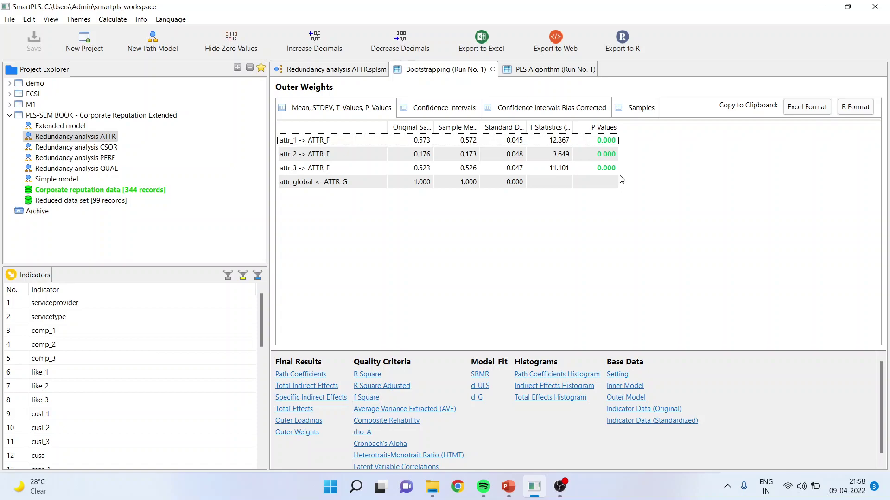
{"action": "left_click", "coordinate": [547, 110]}
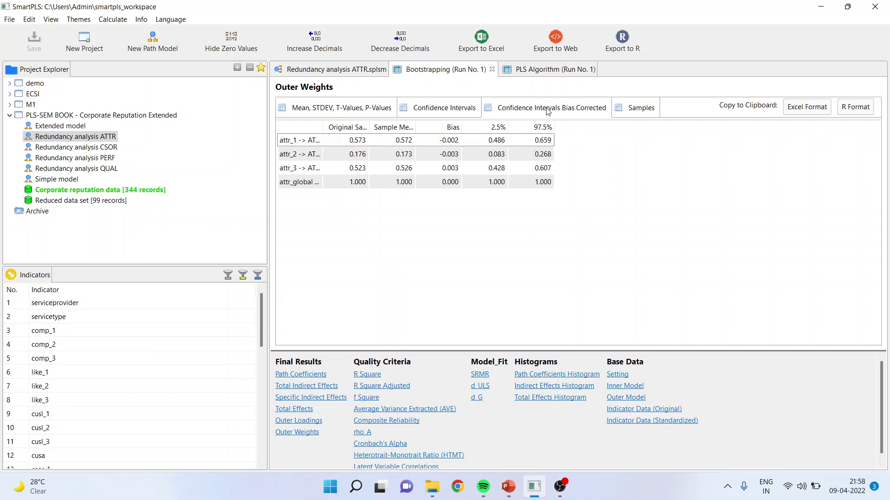
{"action": "left_click_drag", "start_coordinate": [323, 125], "coordinate": [405, 124]}
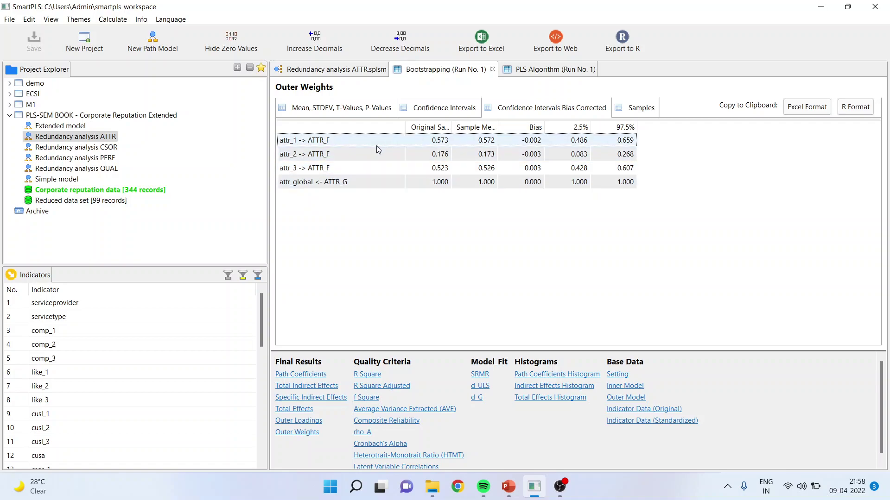
{"action": "left_click", "coordinate": [330, 168]}
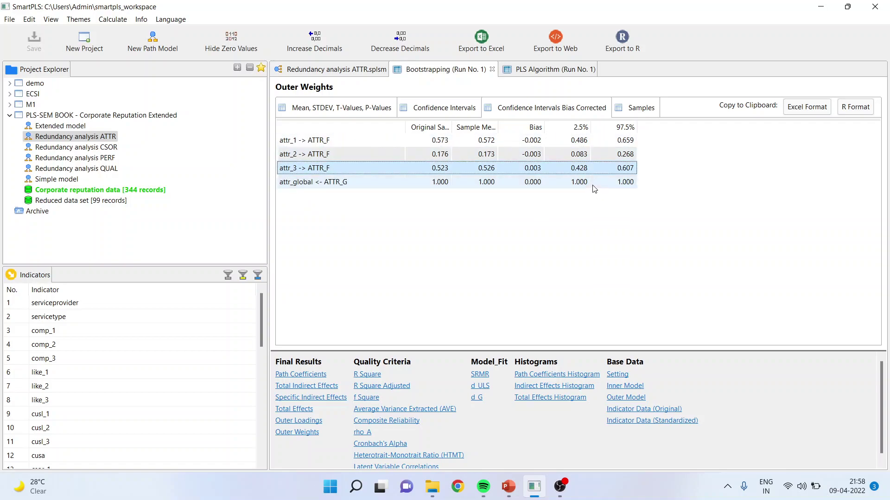
{"action": "left_click", "coordinate": [585, 142]}
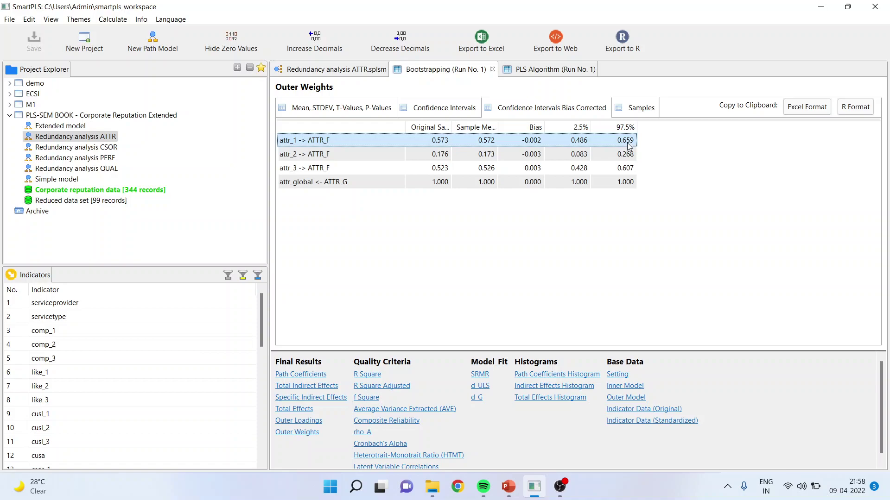
{"action": "left_click", "coordinate": [579, 159]}
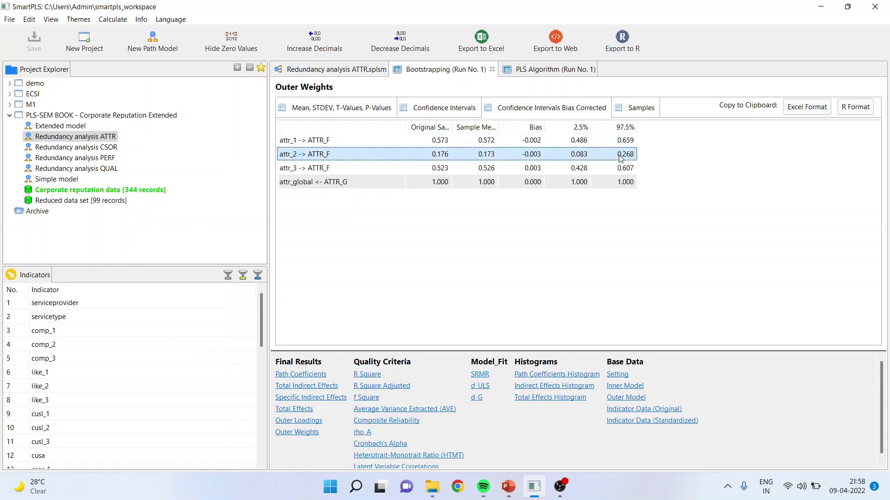
{"action": "left_click", "coordinate": [582, 169]}
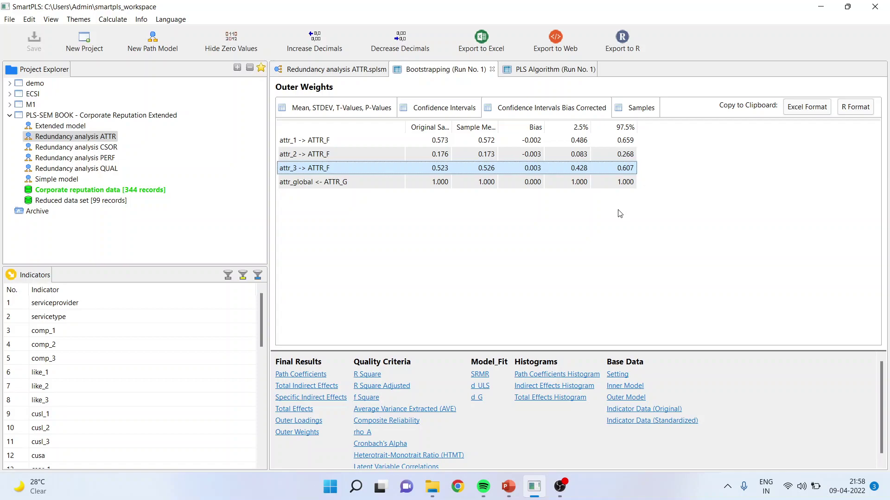
- Show the ATTR outer loadings: attr_1 0.849, attr_2 0.490, attr_3 0.817
{"action": "left_click", "coordinate": [302, 422]}
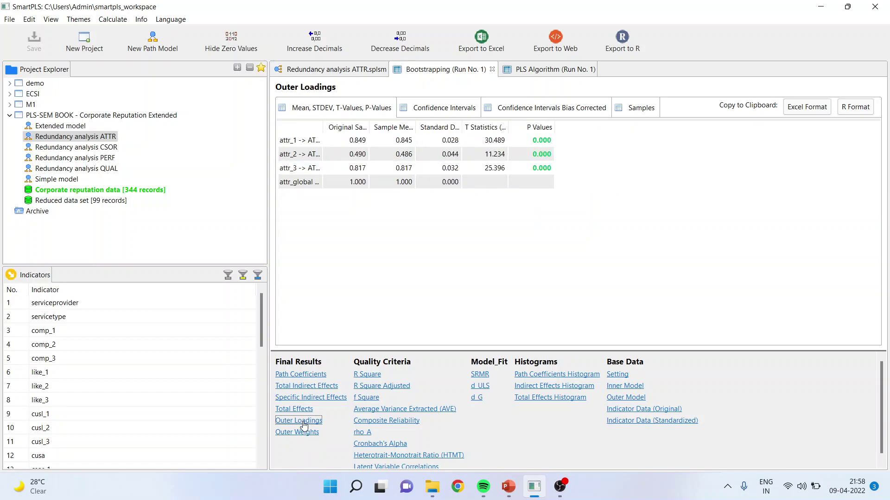
{"action": "left_click_drag", "start_coordinate": [323, 127], "coordinate": [397, 126]}
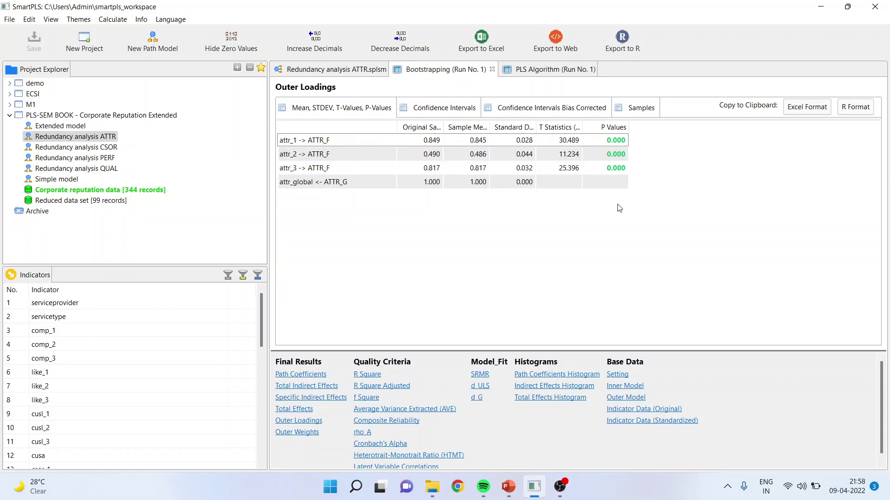
{"action": "mouse_move", "coordinate": [508, 487]}
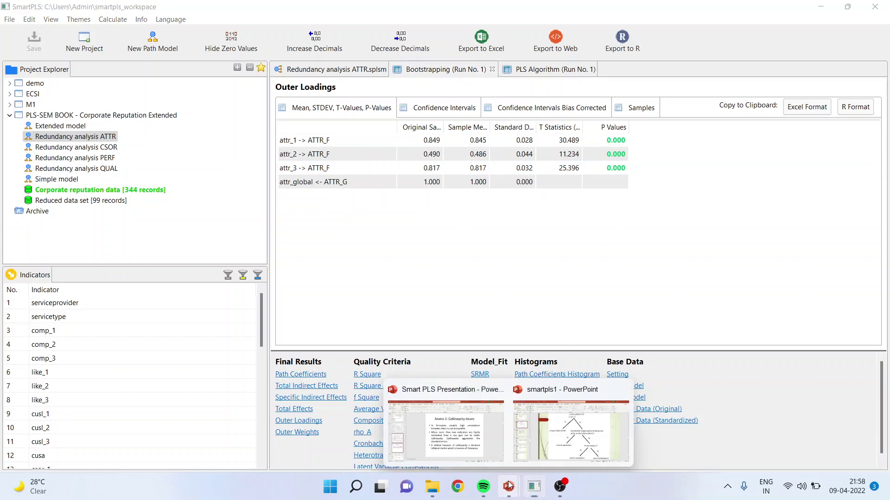
{"action": "left_click", "coordinate": [558, 435]}
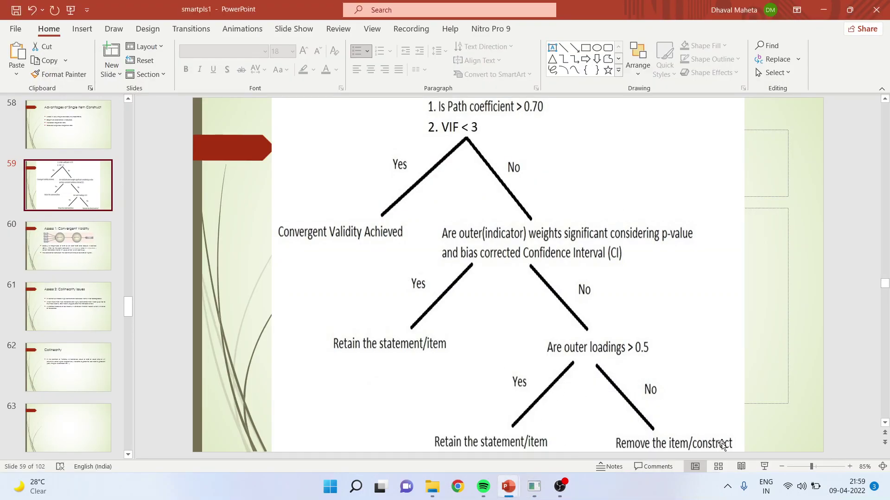
{"action": "left_click", "coordinate": [760, 466]}
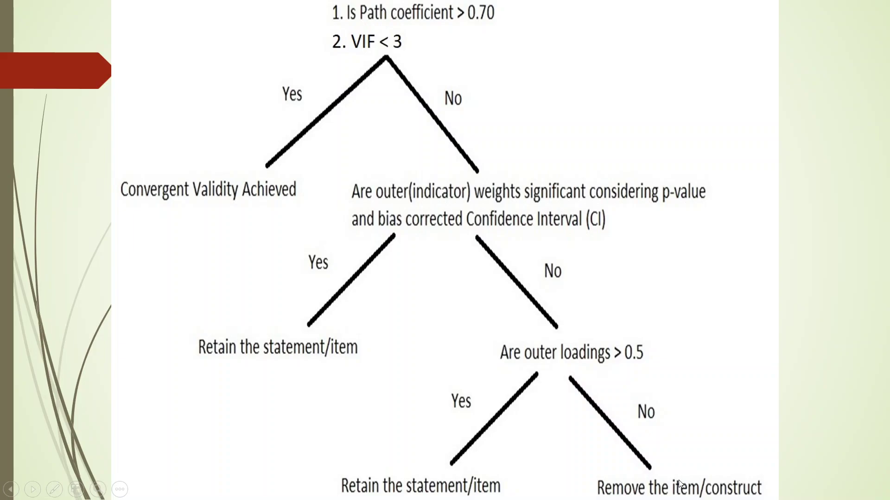
{"action": "key", "text": "Escape"}
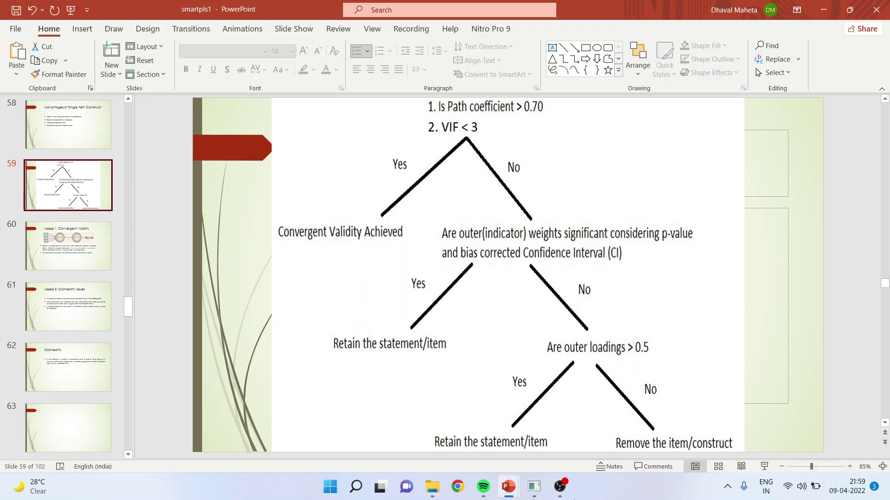
{"action": "left_click", "coordinate": [535, 487]}
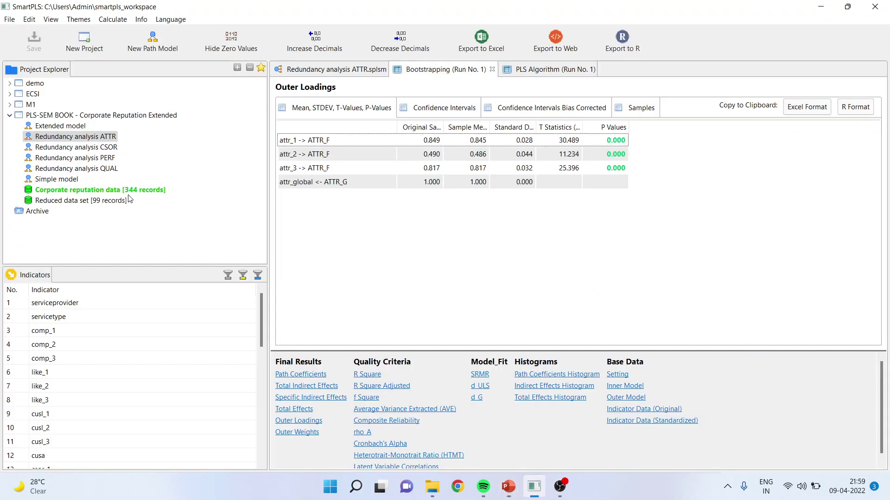
- Open the CSOR redundancy model and close the old ATTR PLS and bootstrapping reports
{"action": "double_click", "coordinate": [102, 149]}
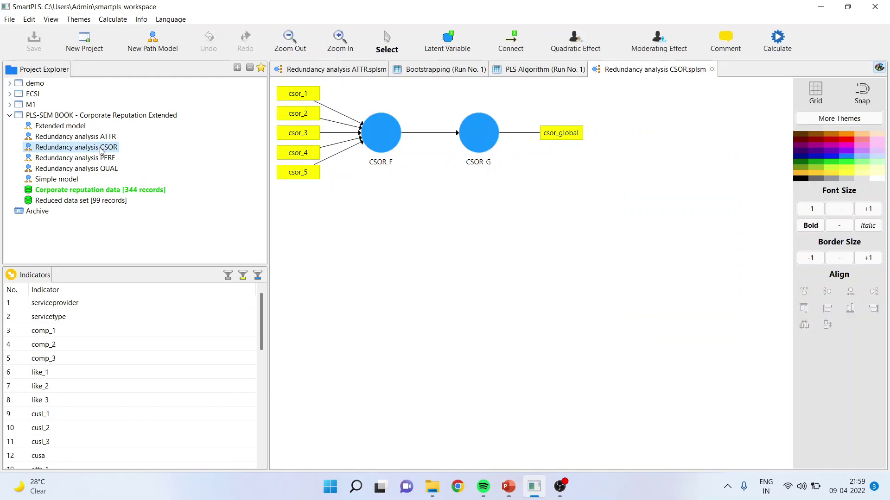
{"action": "left_click", "coordinate": [578, 74]}
{"action": "left_click", "coordinate": [592, 70]}
{"action": "left_click", "coordinate": [484, 70]}
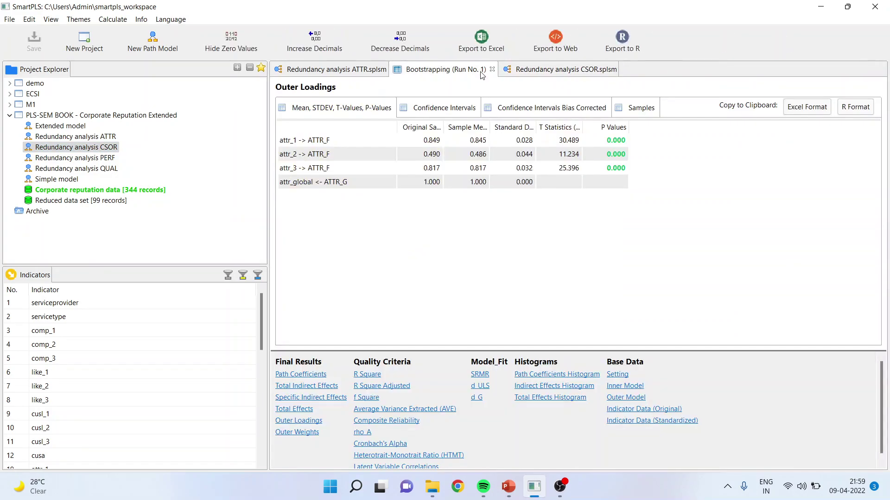
{"action": "left_click", "coordinate": [490, 69]}
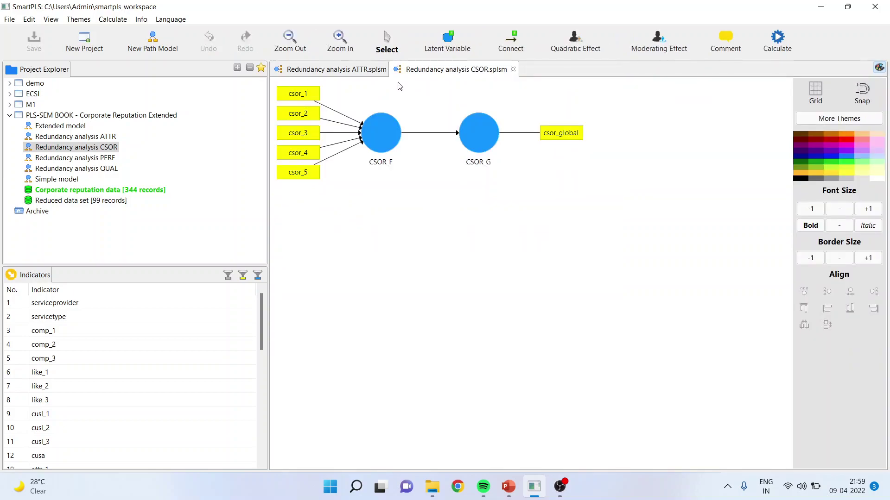
- Bootstrap the CSOR model, giving CSOR_F → CSOR_G 0.857 with T 52.668
{"action": "left_click", "coordinate": [776, 40]}
{"action": "left_click", "coordinate": [744, 60]}
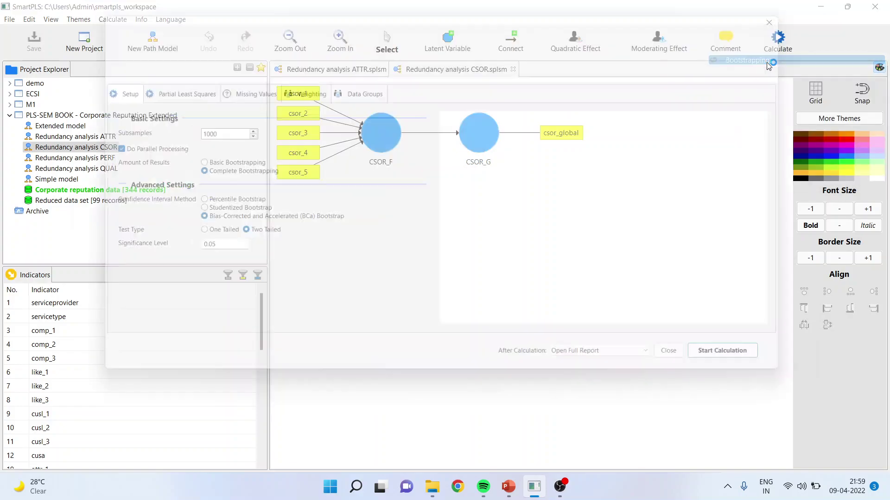
{"action": "left_click", "coordinate": [755, 369]}
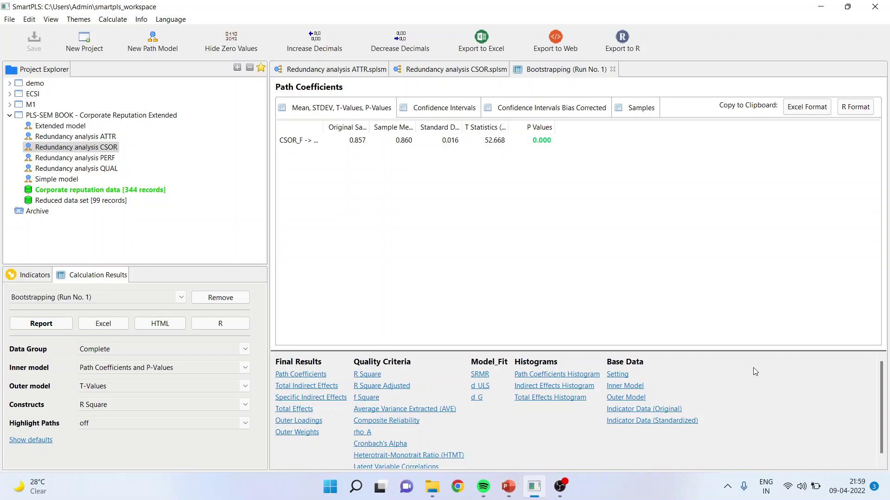
- Widen the label column to read CSOR_F -> CSOR_G and compare it with the CSOR diagram
{"action": "left_click_drag", "start_coordinate": [324, 127], "coordinate": [384, 134]}
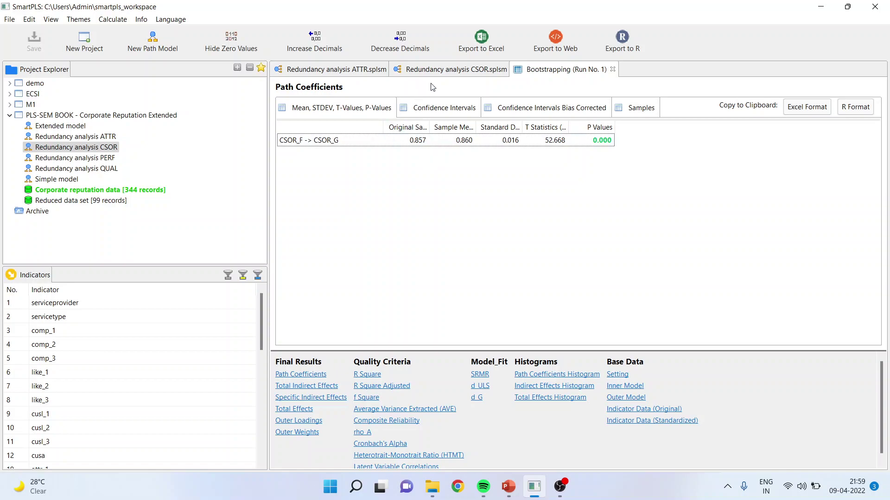
{"action": "left_click", "coordinate": [444, 70]}
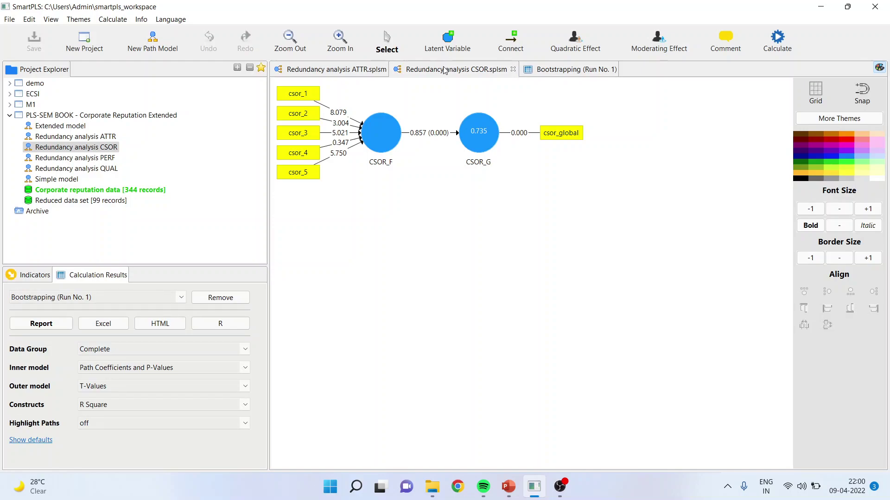
{"action": "left_click", "coordinate": [563, 69]}
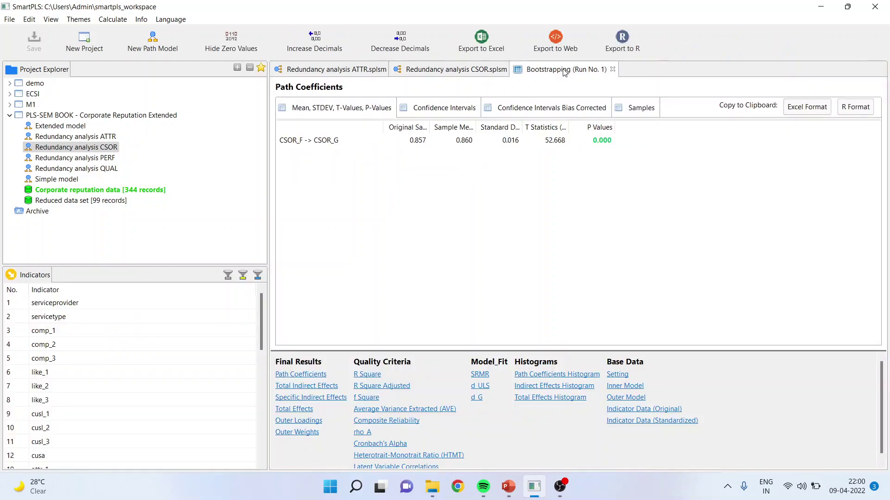
{"action": "left_click", "coordinate": [458, 70]}
{"action": "left_click", "coordinate": [580, 70]}
- Show the CSOR outer weights, noting the non-significant csor_4 weight (-0.018, p 0.729)
{"action": "left_click", "coordinate": [308, 433]}
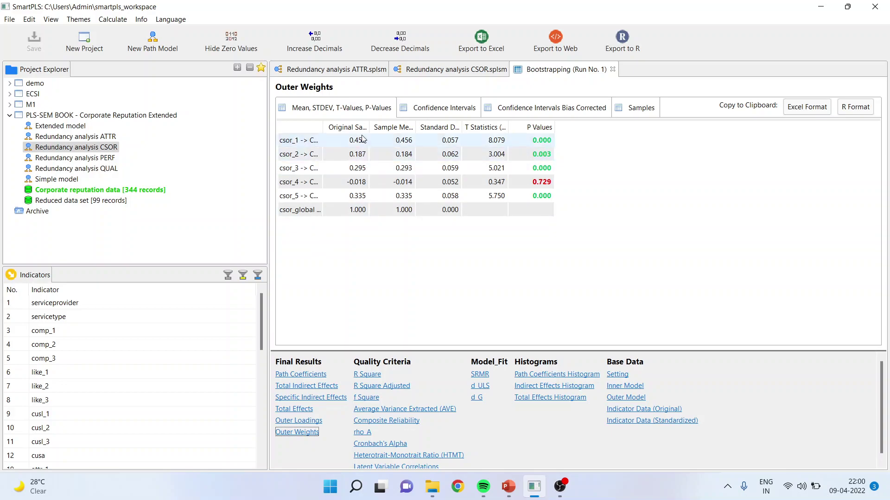
{"action": "left_click_drag", "start_coordinate": [323, 127], "coordinate": [403, 132]}
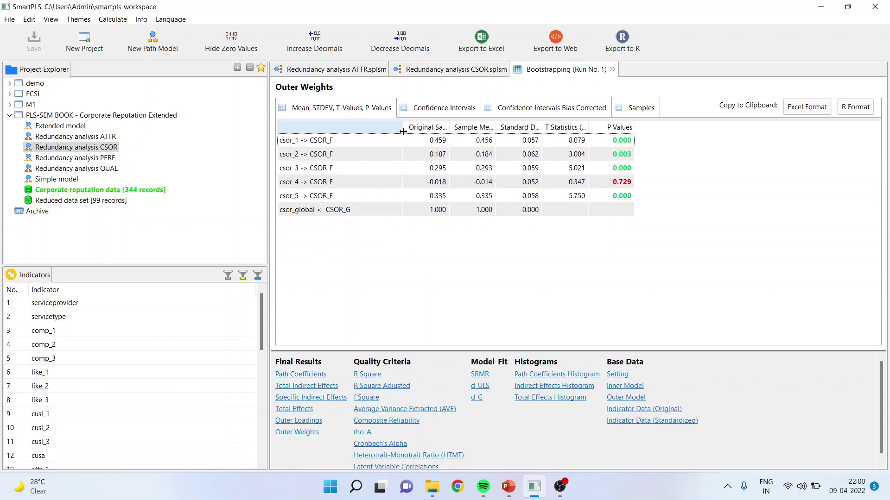
{"action": "left_click", "coordinate": [293, 184]}
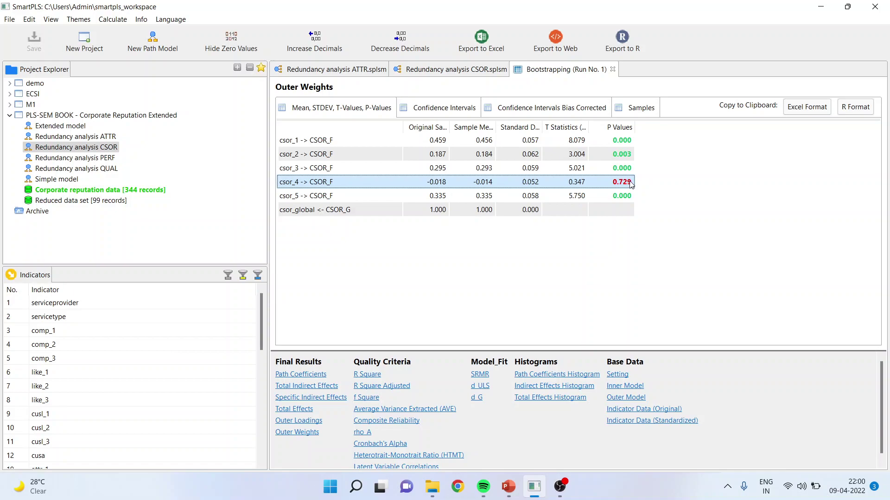
- Inspect bias-corrected confidence intervals for csor_1–csor_4, then the CSOR outer loadings
{"action": "left_click", "coordinate": [531, 108]}
{"action": "left_click_drag", "start_coordinate": [323, 127], "coordinate": [396, 127]}
{"action": "left_click", "coordinate": [618, 141]}
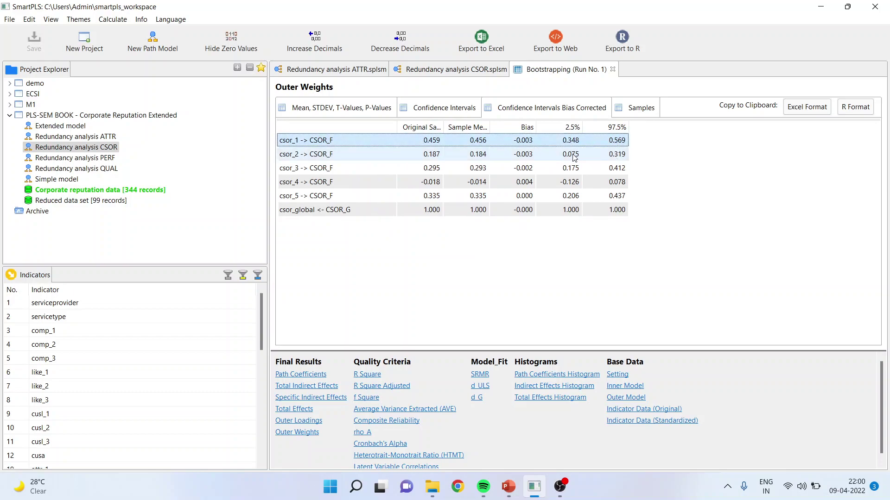
{"action": "left_click", "coordinate": [622, 155]}
{"action": "left_click", "coordinate": [623, 170]}
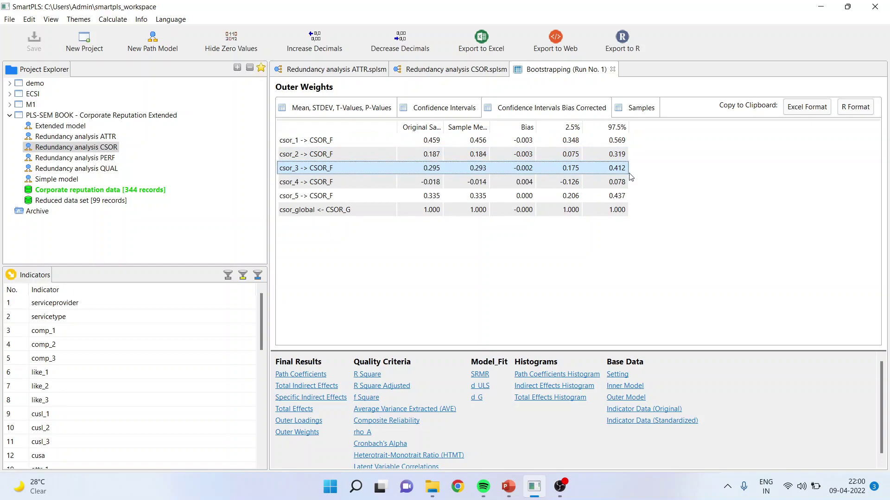
{"action": "left_click", "coordinate": [576, 185]}
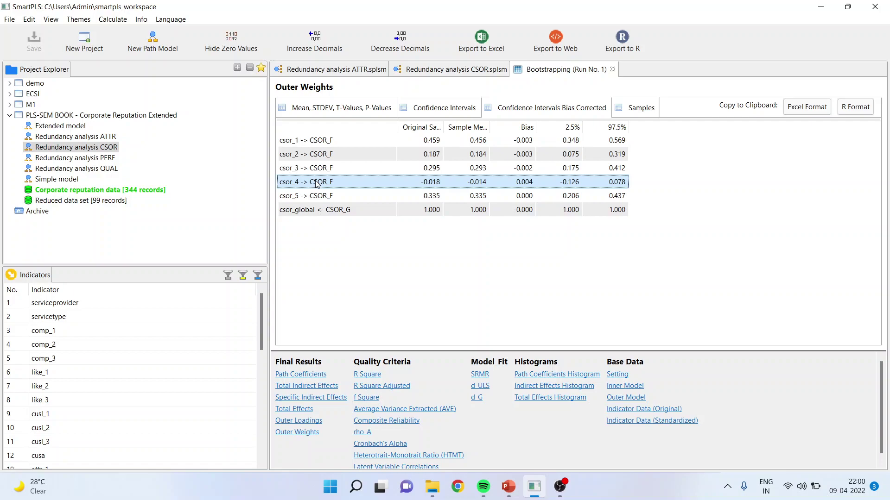
{"action": "left_click", "coordinate": [316, 422]}
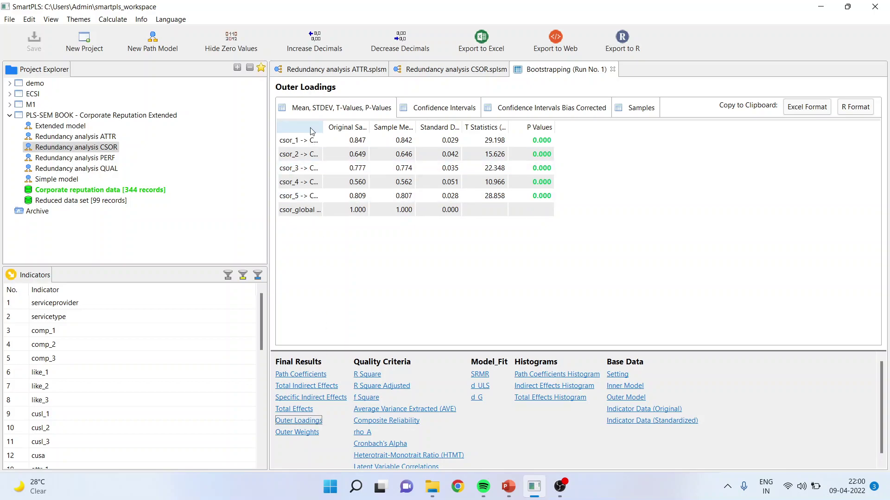
{"action": "left_click_drag", "start_coordinate": [323, 124], "coordinate": [398, 124]}
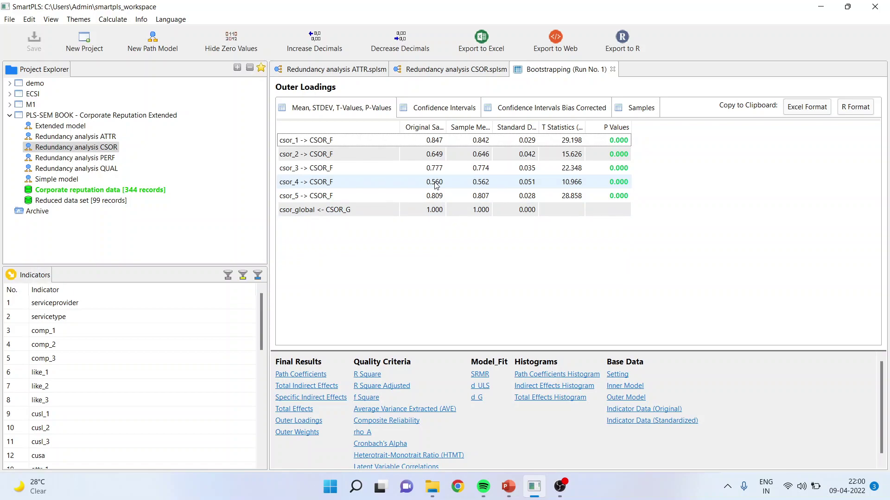
- Open the Redundancy analysis PERF model with perf_1–perf_5 and perf_global
{"action": "double_click", "coordinate": [102, 159]}
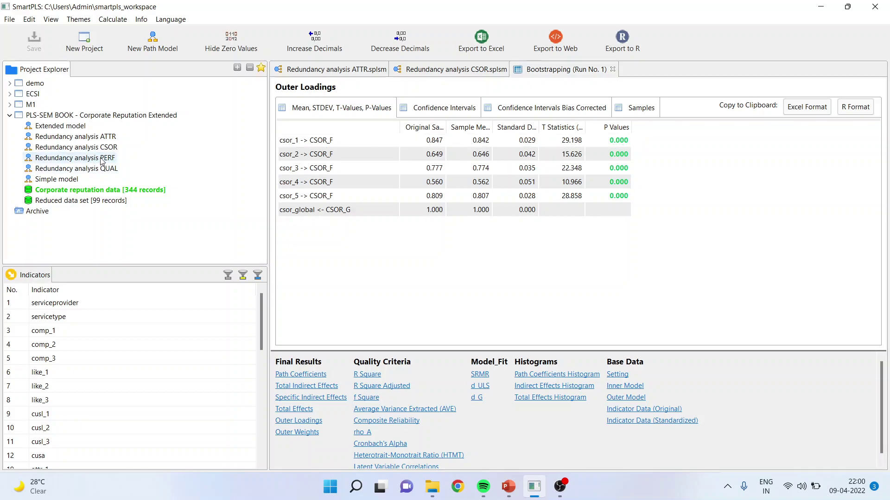
{"action": "left_click", "coordinate": [102, 159]}
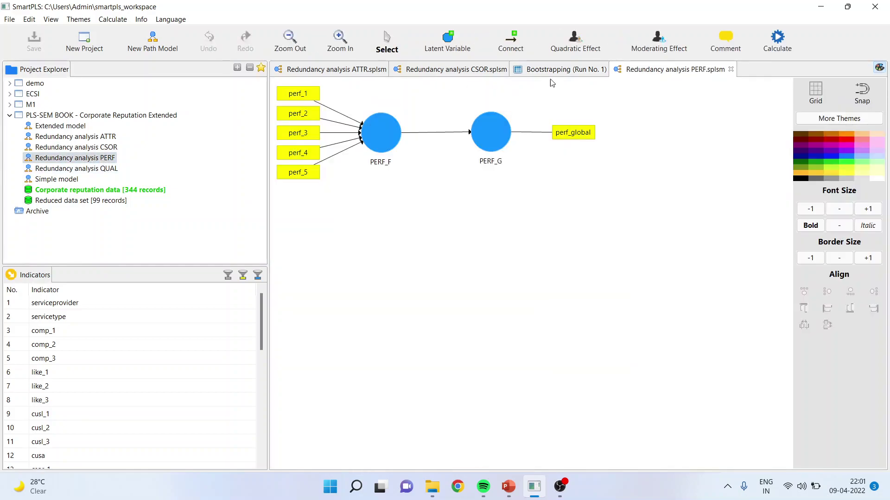
{"action": "left_click", "coordinate": [605, 73]}
- Close the CSOR bootstrapping results and the CSOR and ATTR redundancy analysis models
{"action": "left_click", "coordinate": [612, 69]}
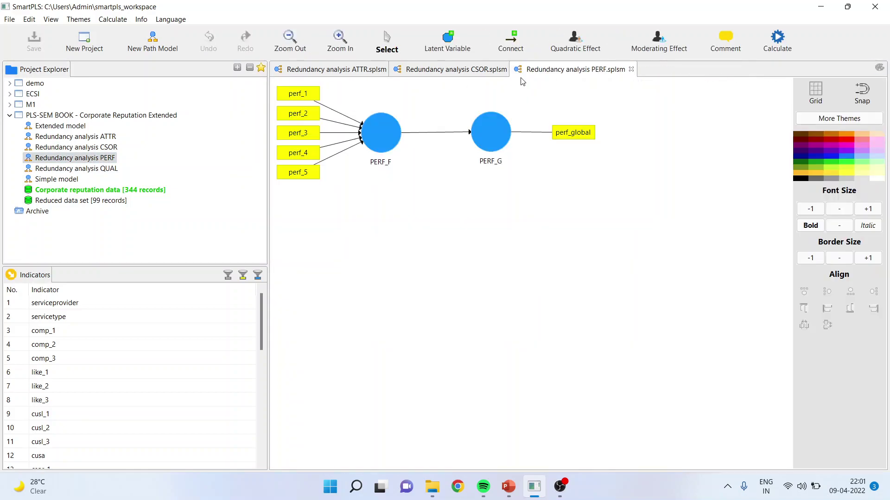
{"action": "left_click", "coordinate": [504, 73]}
{"action": "left_click", "coordinate": [513, 69]}
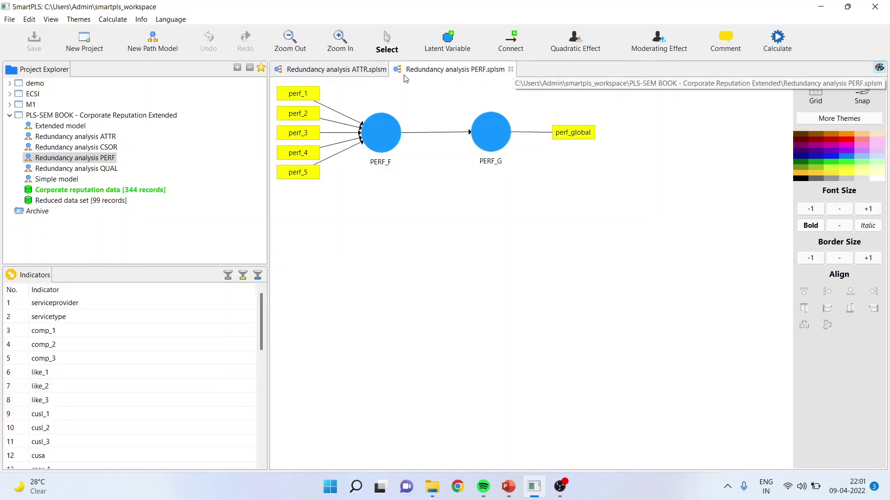
{"action": "left_click", "coordinate": [388, 71]}
{"action": "left_click", "coordinate": [392, 70]}
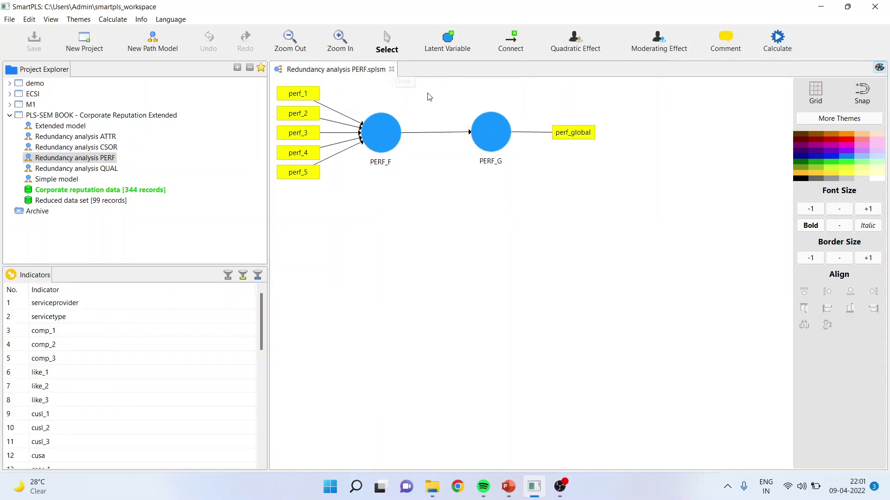
- Bootstrap the PERF model, giving PERF_F → PERF_G 0.811, T 40.403, p 0.000
{"action": "left_click", "coordinate": [784, 52]}
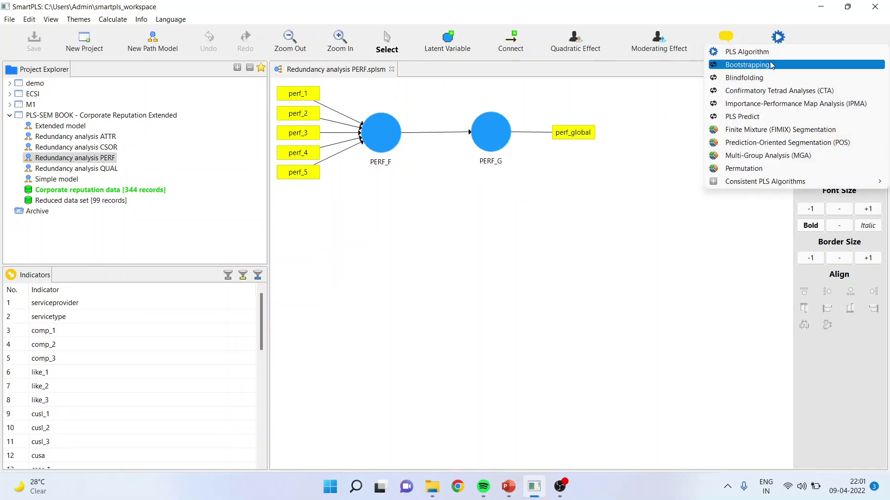
{"action": "left_click", "coordinate": [751, 64]}
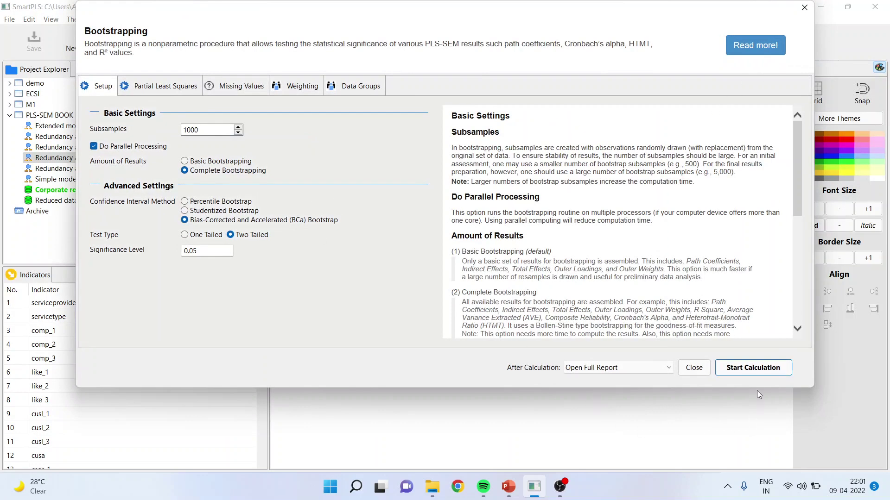
{"action": "left_click", "coordinate": [755, 368]}
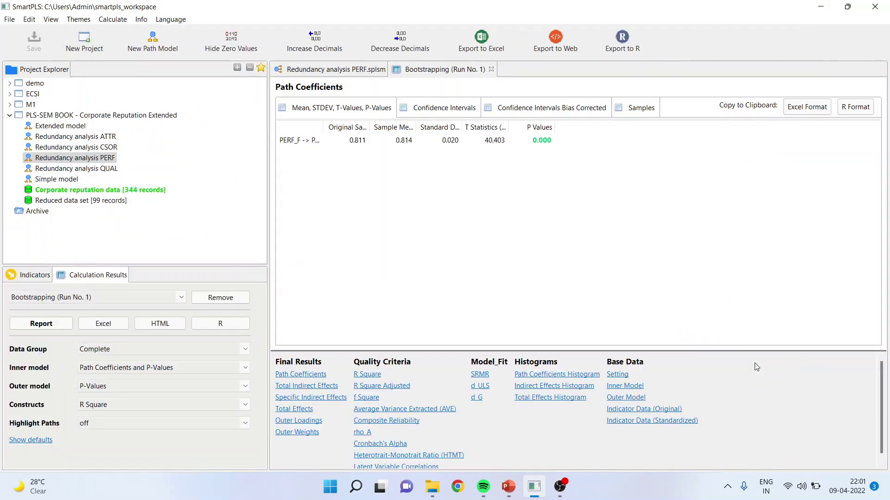
{"action": "left_click_drag", "start_coordinate": [323, 122], "coordinate": [397, 122]}
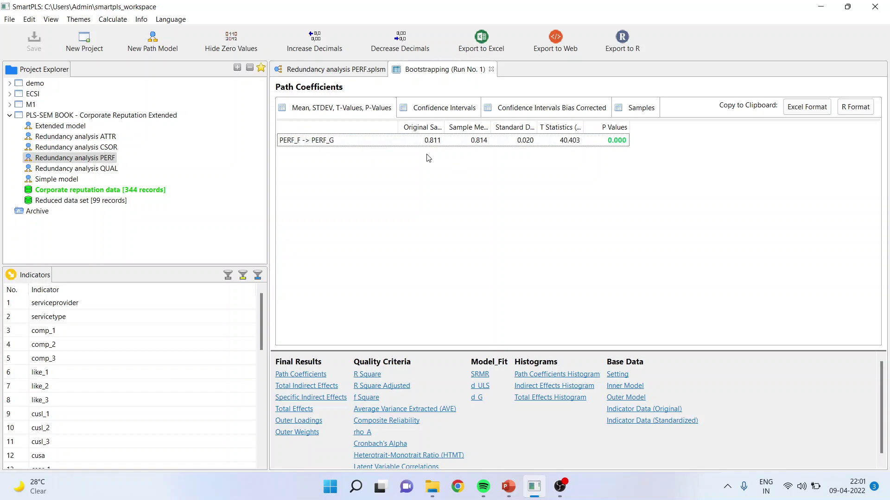
- Compare the PERF model diagram with its bootstrapping results
{"action": "left_click", "coordinate": [336, 70]}
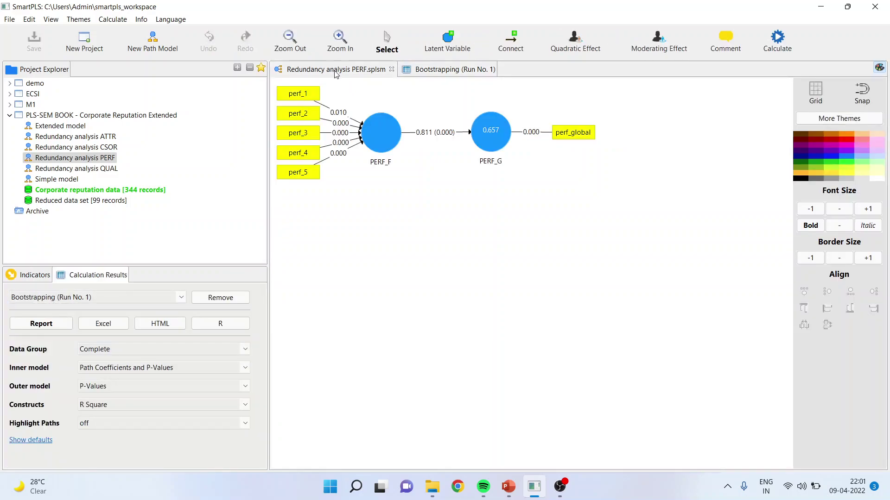
{"action": "left_click", "coordinate": [445, 72]}
{"action": "left_click", "coordinate": [359, 72]}
{"action": "left_click", "coordinate": [790, 46]}
- Run the PLS algorithm on PERF and check its outer VIFs (all below 1.6) and outer weights
{"action": "left_click", "coordinate": [783, 52]}
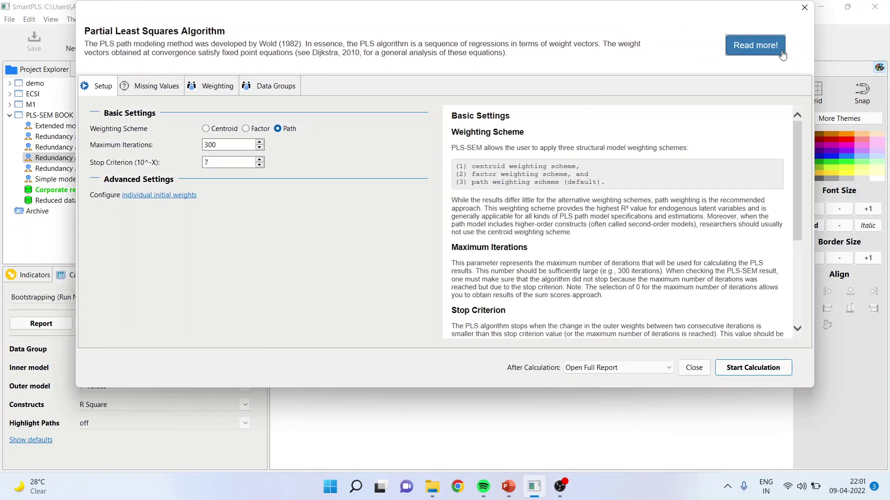
{"action": "left_click", "coordinate": [725, 367]}
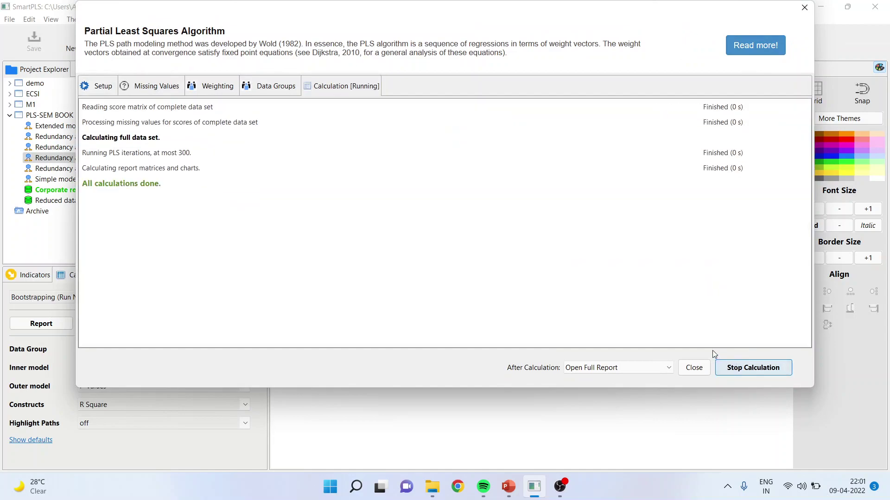
{"action": "left_click", "coordinate": [376, 423]}
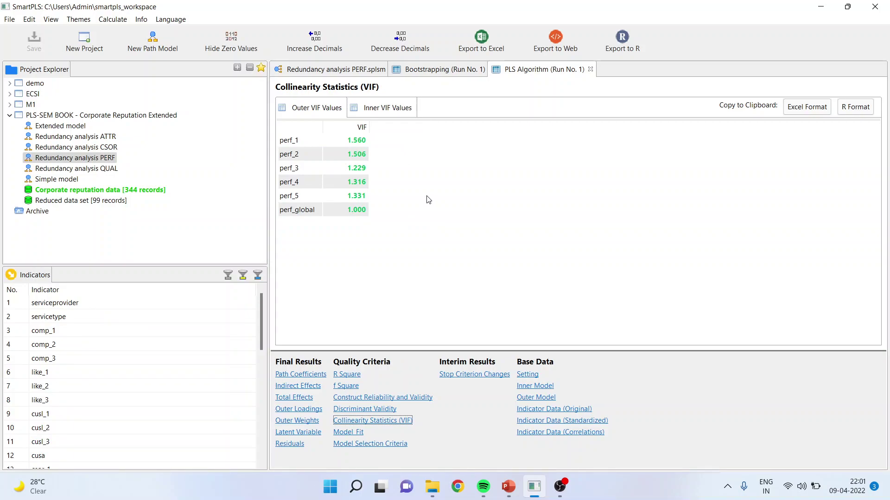
{"action": "left_click", "coordinate": [432, 72]}
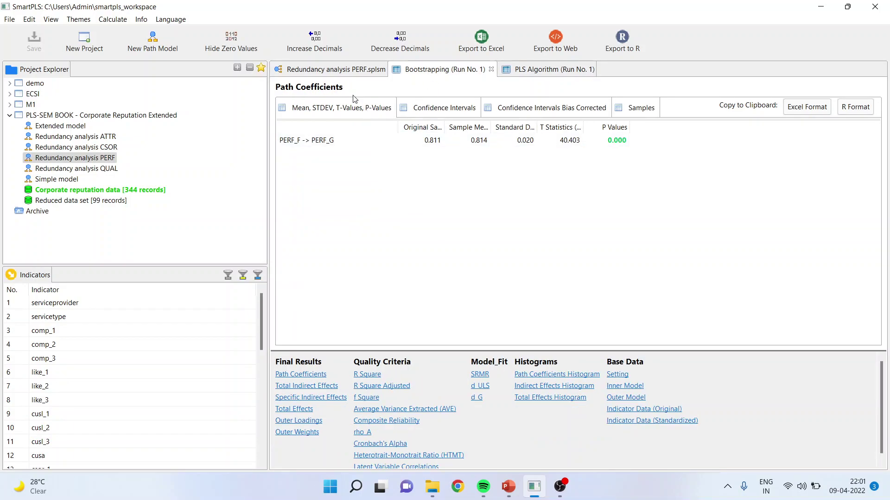
{"action": "left_click", "coordinate": [339, 71]}
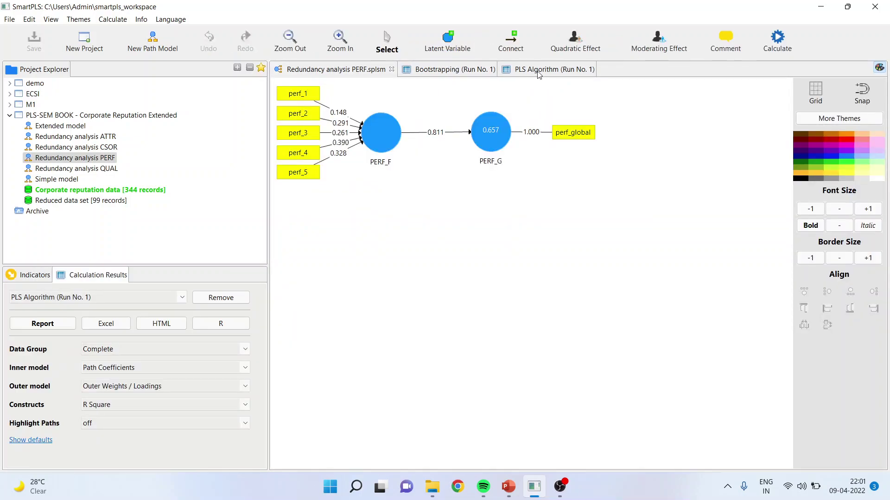
{"action": "left_click", "coordinate": [539, 71]}
- Review PERF's bootstrapped outer weights with bias-corrected intervals, then outer loadings 0.682–0.749, all p 0.000
{"action": "left_click", "coordinate": [355, 71]}
{"action": "left_click", "coordinate": [524, 71]}
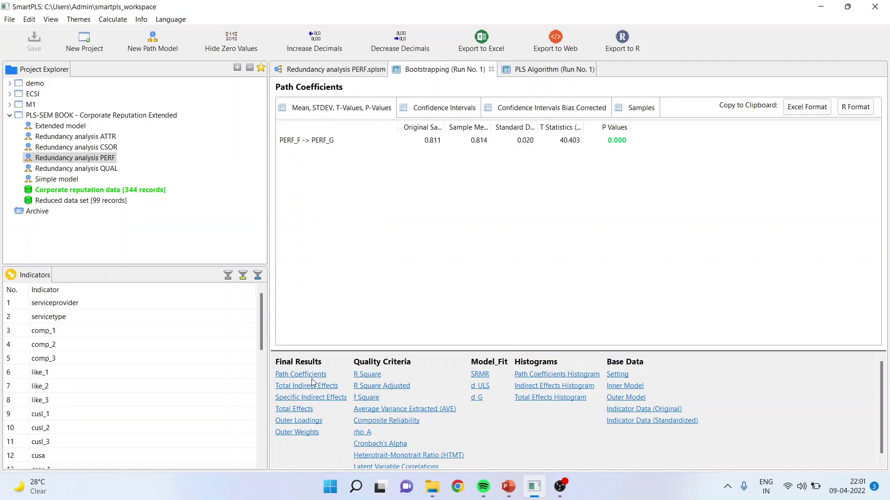
{"action": "left_click", "coordinate": [298, 432]}
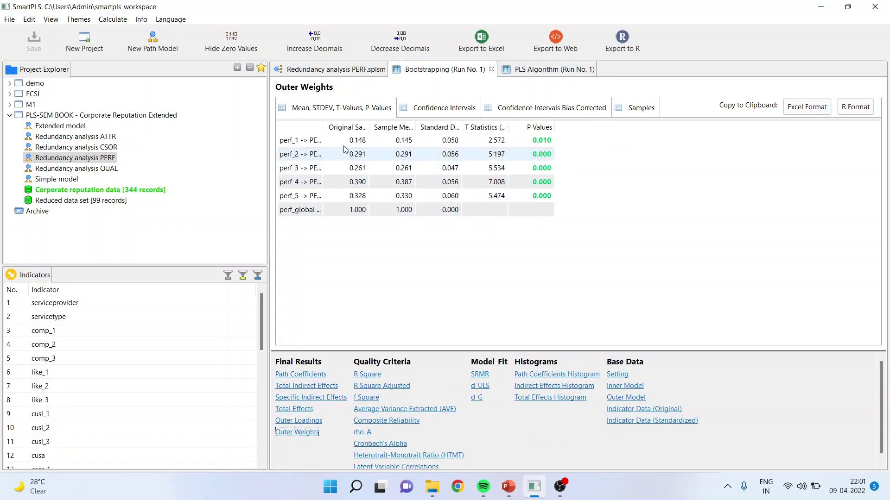
{"action": "left_click_drag", "start_coordinate": [322, 127], "coordinate": [411, 127]}
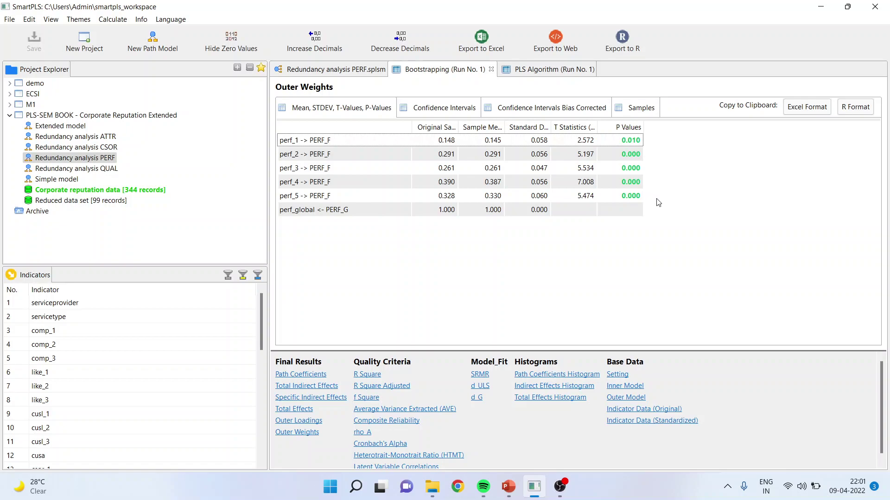
{"action": "left_click", "coordinate": [548, 111]}
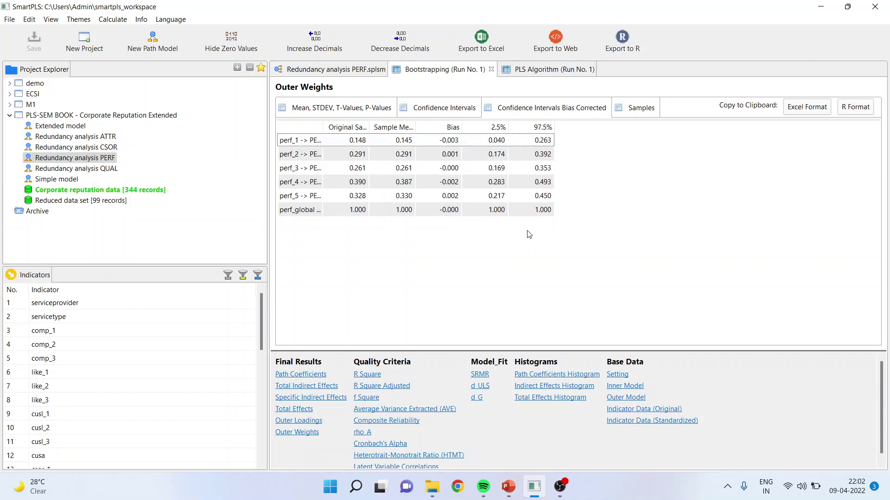
{"action": "left_click", "coordinate": [290, 197]}
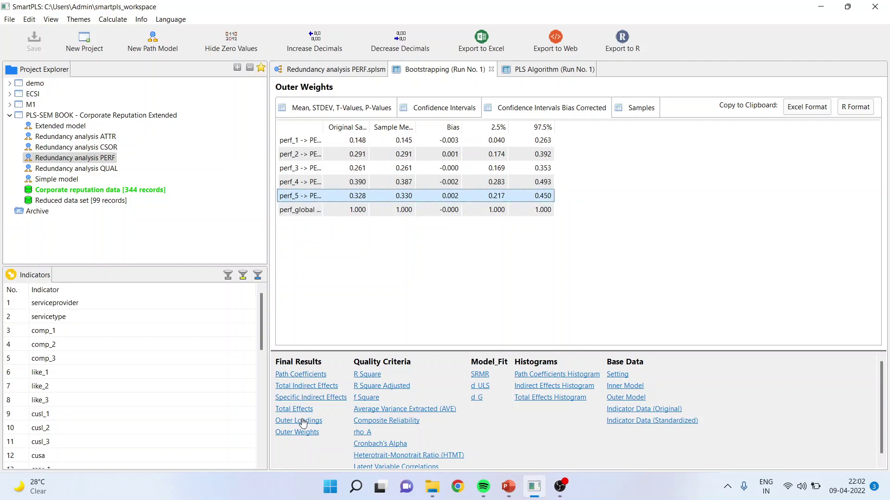
{"action": "left_click", "coordinate": [303, 421]}
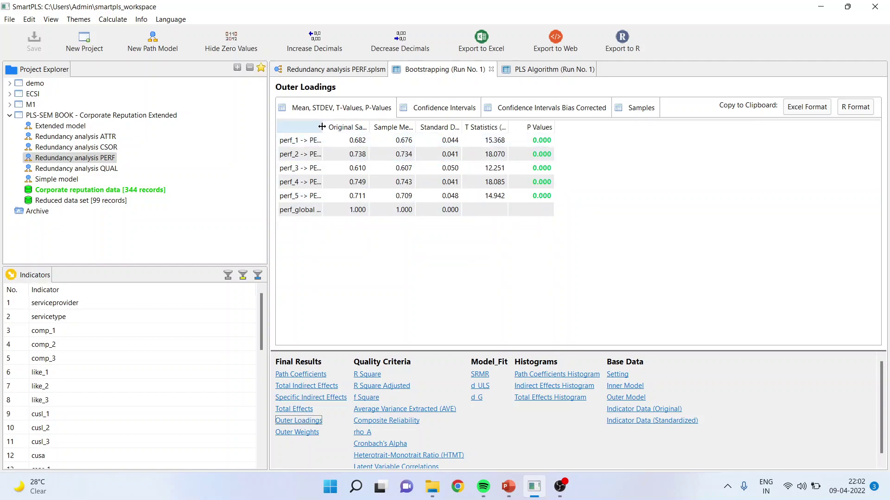
{"action": "left_click_drag", "start_coordinate": [322, 127], "coordinate": [381, 127]}
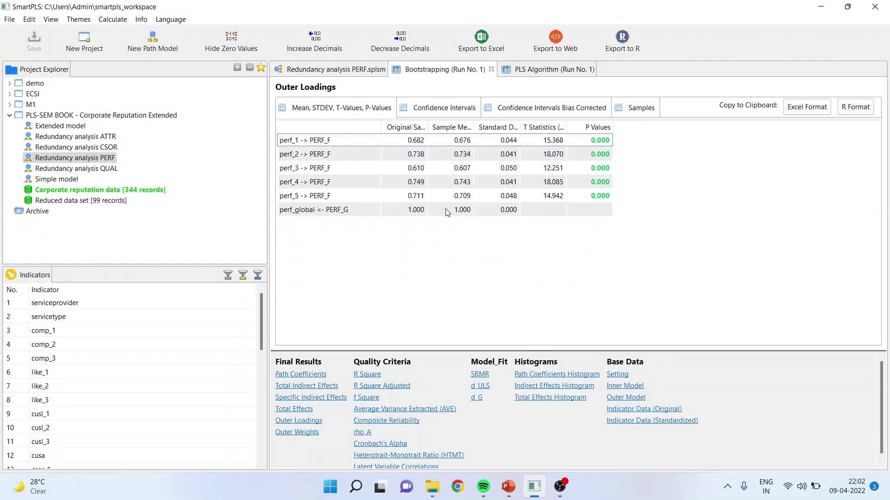